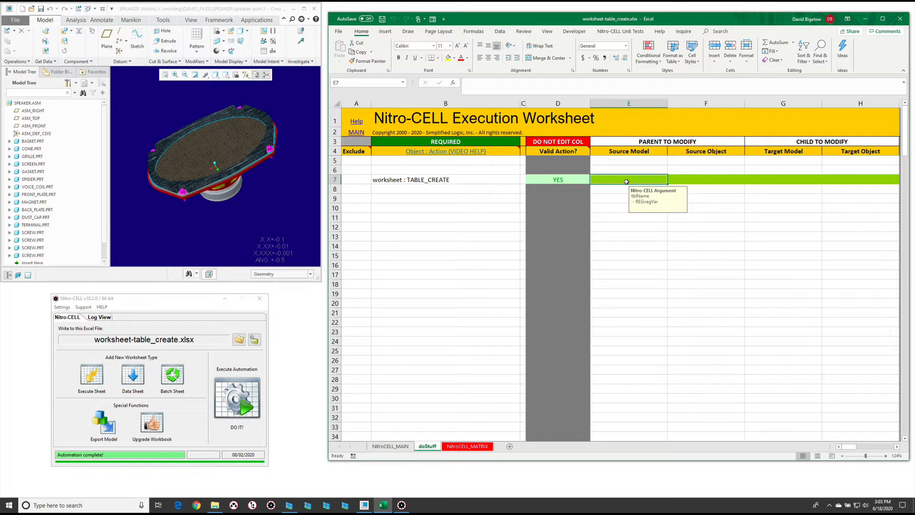
# - In the TABLE_CREATE row, enter myTable as the table name and wowTab as the target worksheet
pyautogui.write('myTable')
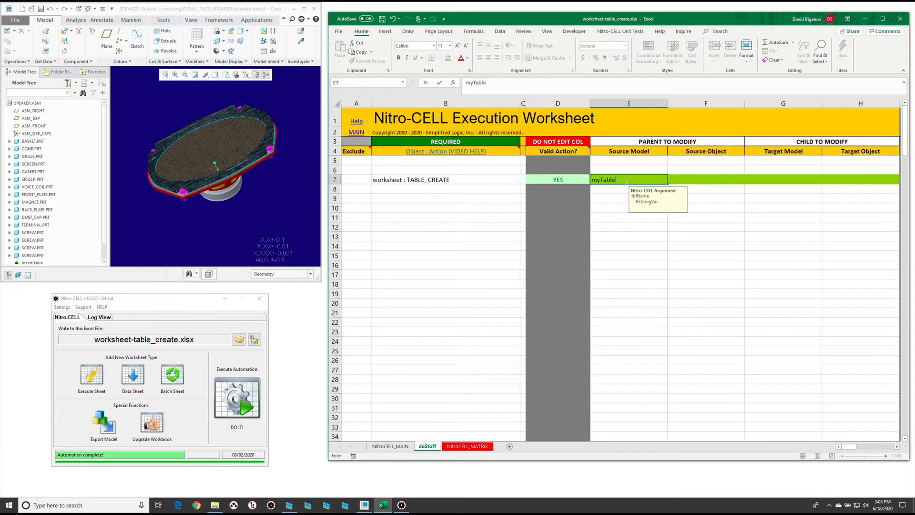
pyautogui.press('Return')
pyautogui.click(706, 178)
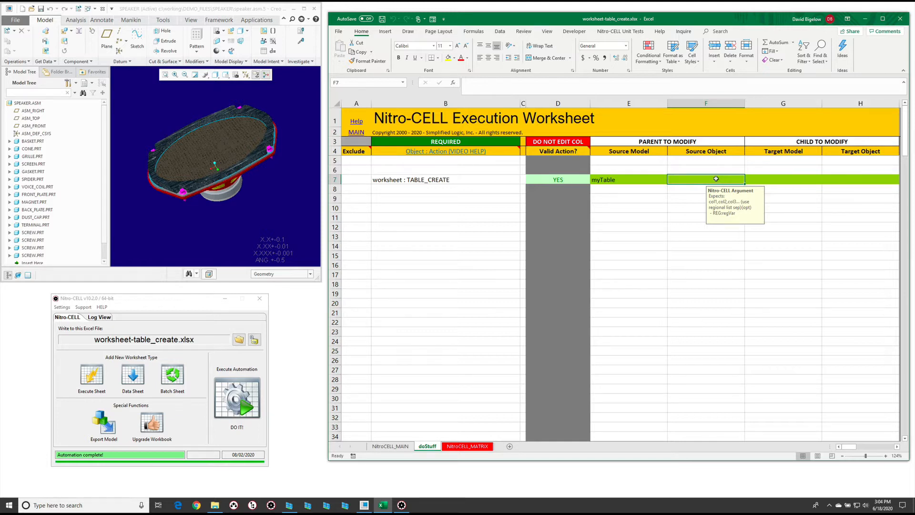
pyautogui.click(778, 181)
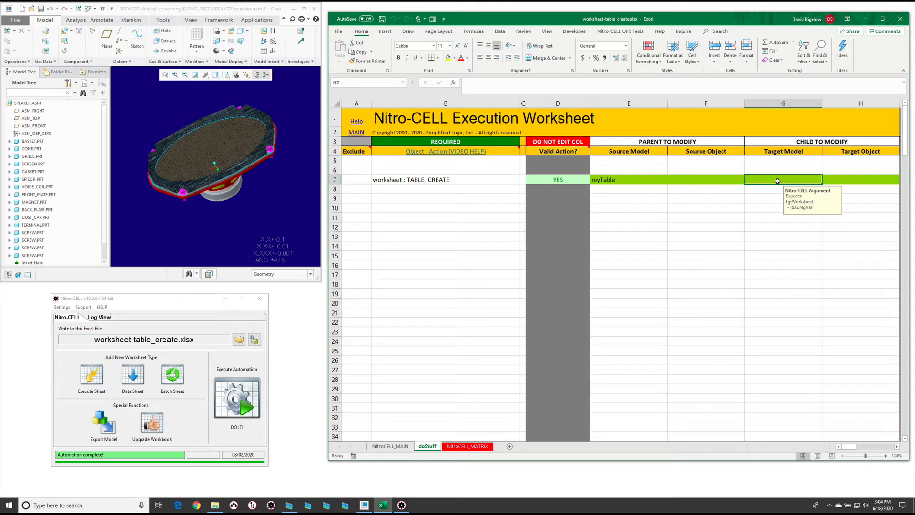
pyautogui.write('wowToa')
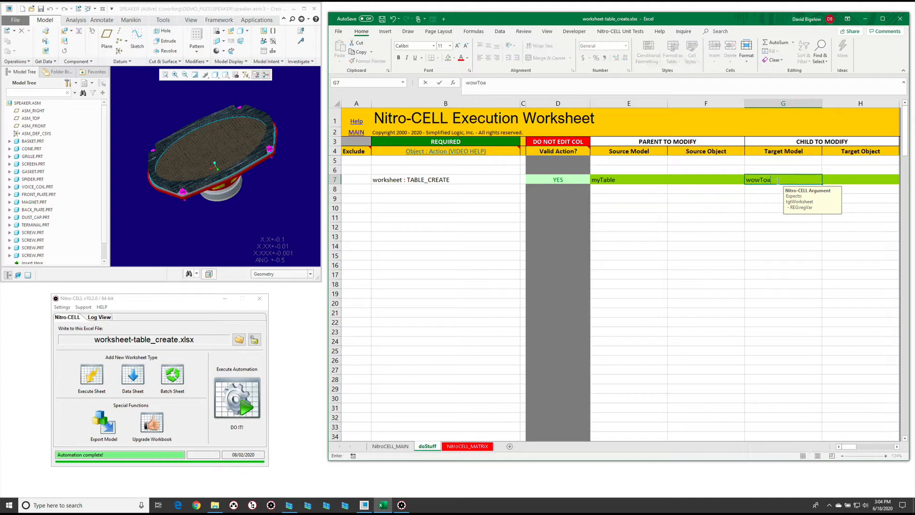
pyautogui.press('BackSpace')
pyautogui.press('BackSpace')
pyautogui.write('ab')
pyautogui.press('Return')
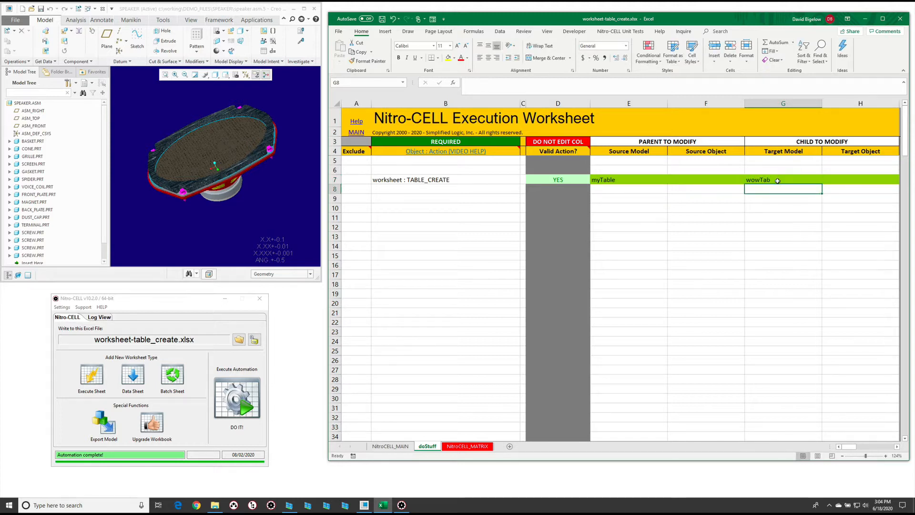
# - Set the TABLE_CREATE target cell address to F6 and execute the Nitro-CELL automation
pyautogui.click(431, 450)
pyautogui.click(835, 179)
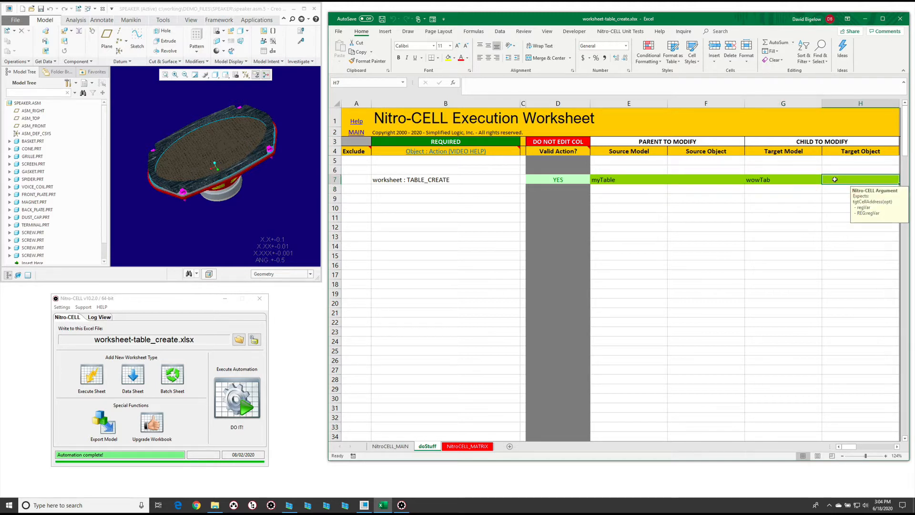
pyautogui.write('F6')
pyautogui.press('Return')
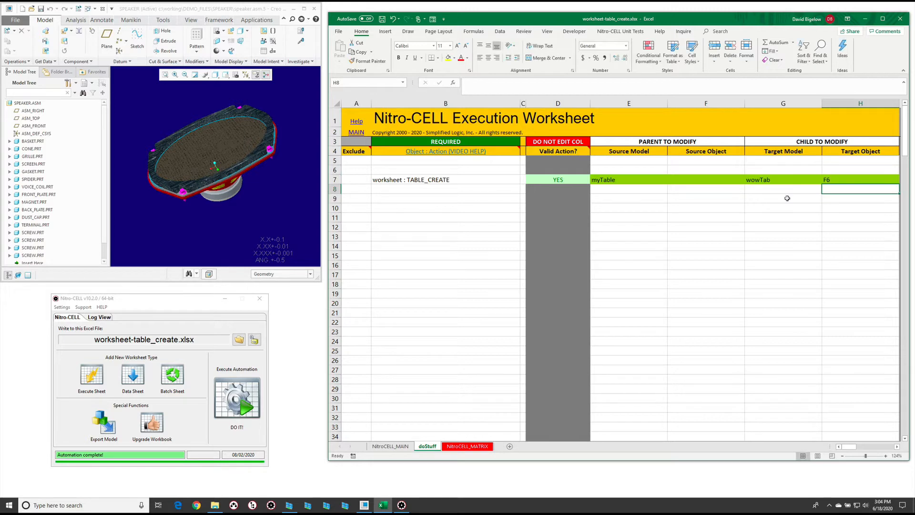
pyautogui.click(223, 402)
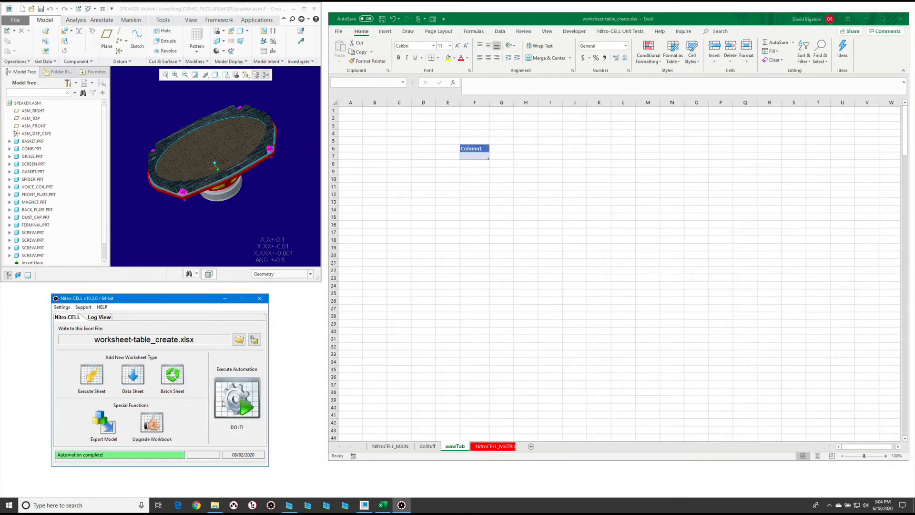
# - Examine the generated table on the wowTab sheet, including its header, data cell and table name in the design properties
pyautogui.click(454, 446)
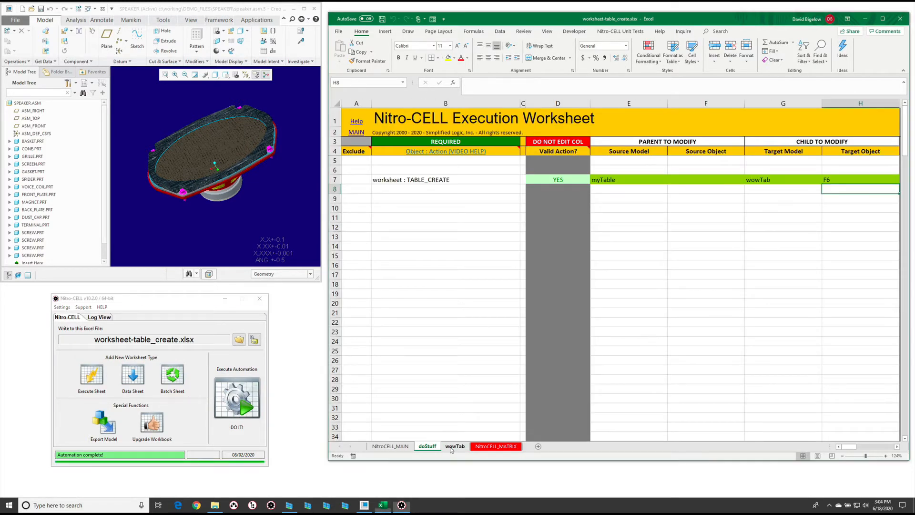
pyautogui.click(456, 446)
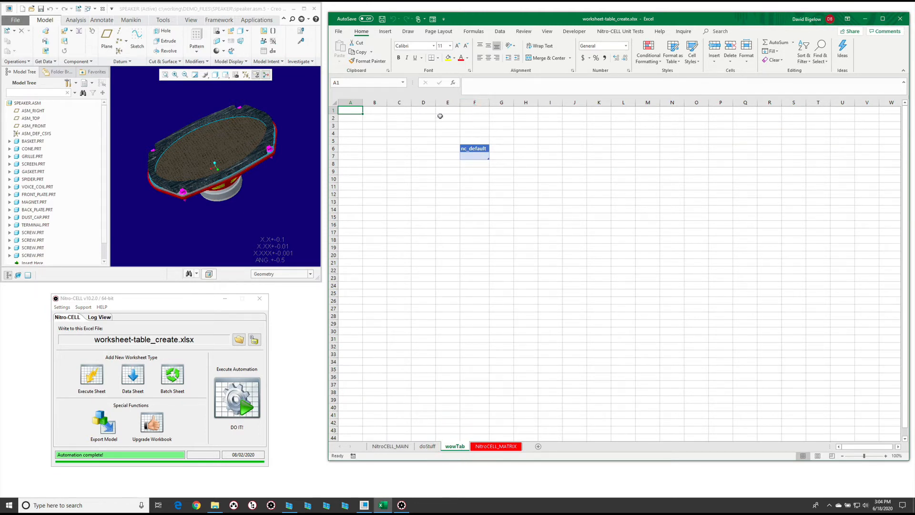
pyautogui.click(481, 149)
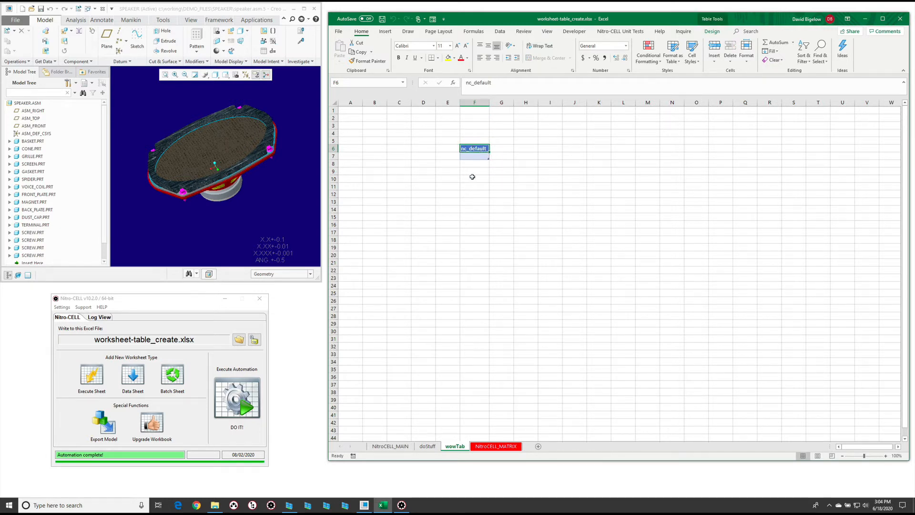
pyautogui.click(579, 170)
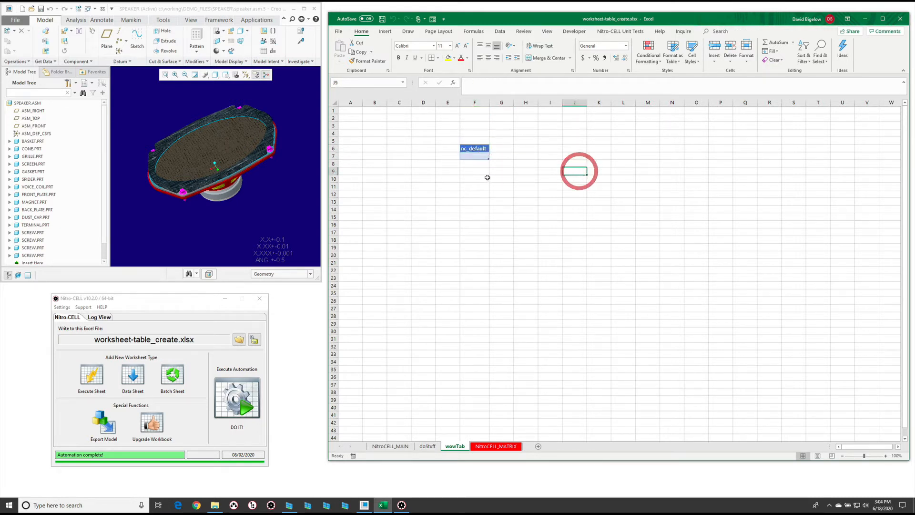
pyautogui.click(476, 156)
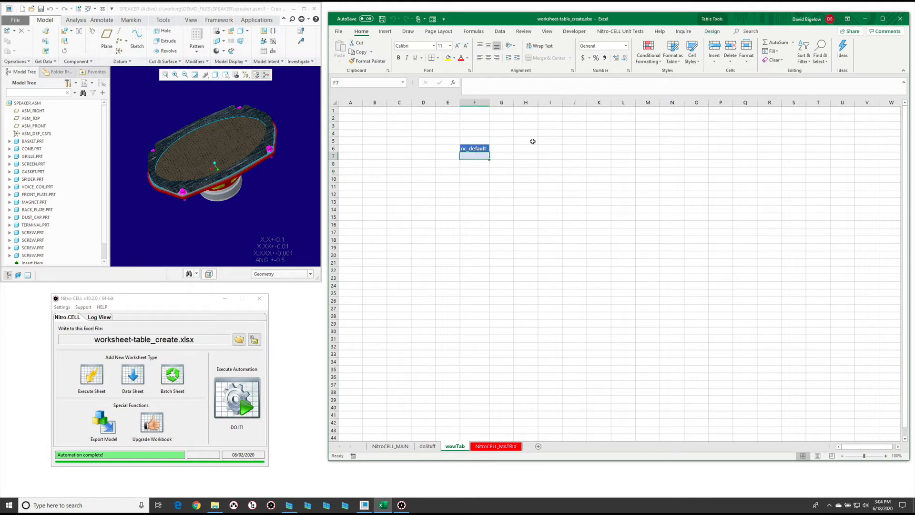
pyautogui.click(711, 31)
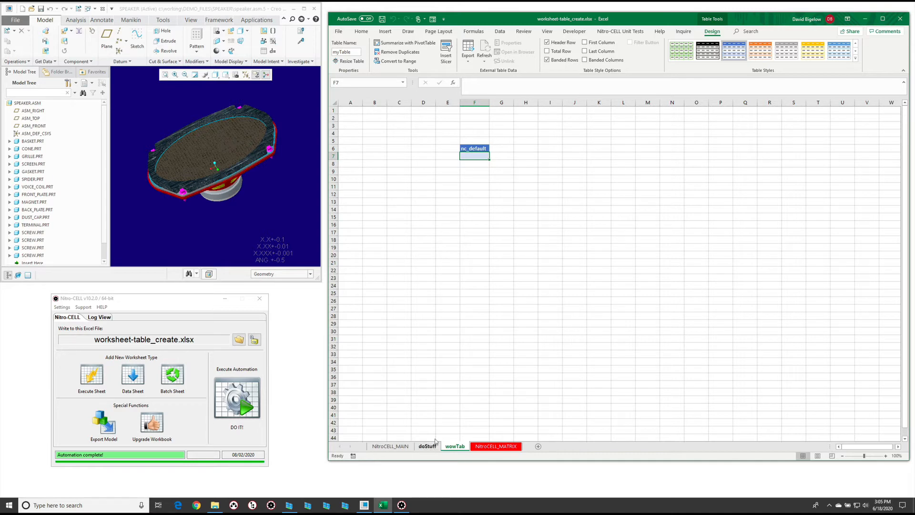
# - Delete columns F and G from the wowTab sheet, removing the generated table
pyautogui.moveTo(475, 102); pyautogui.dragTo(501, 101)
pyautogui.rightClick(505, 102)
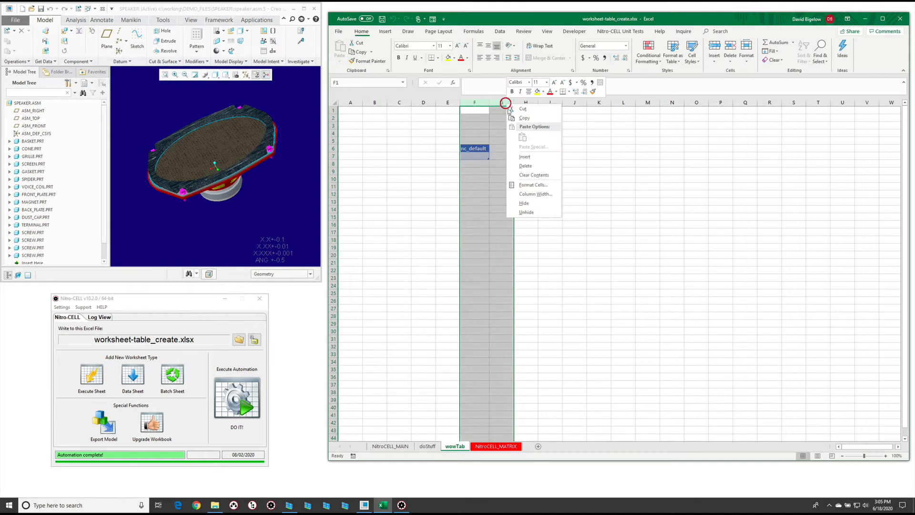
pyautogui.click(538, 167)
pyautogui.click(446, 253)
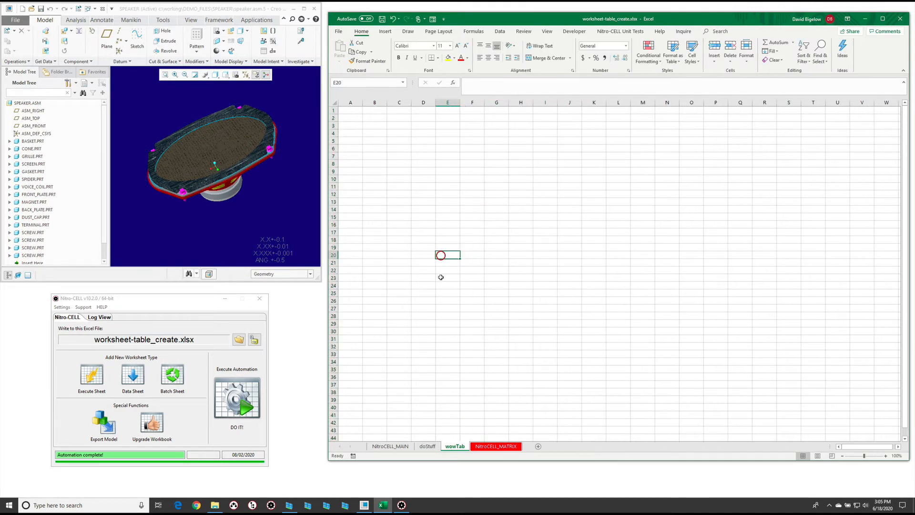
# - Change the TABLE_CREATE target cell address to B2 and execute the automation to recreate the table on wowTab
pyautogui.click(428, 446)
pyautogui.click(847, 179)
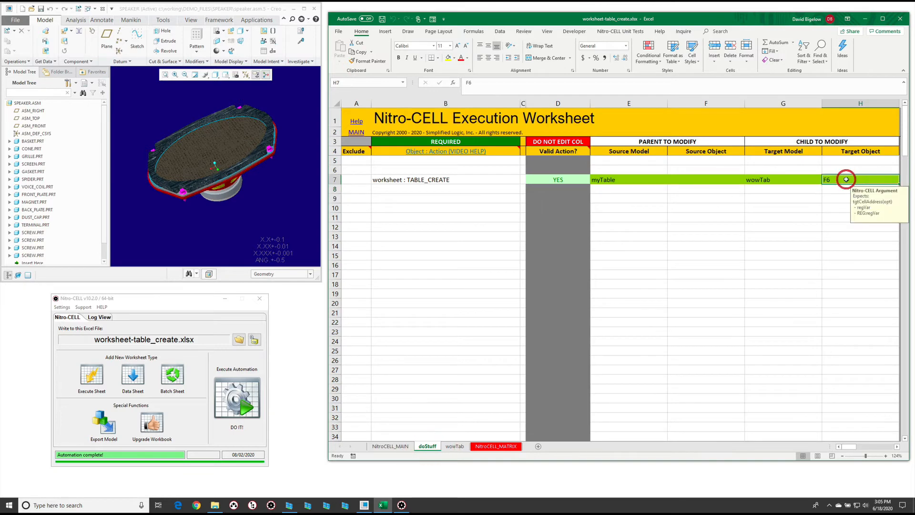
pyautogui.write('B2')
pyautogui.press('Return')
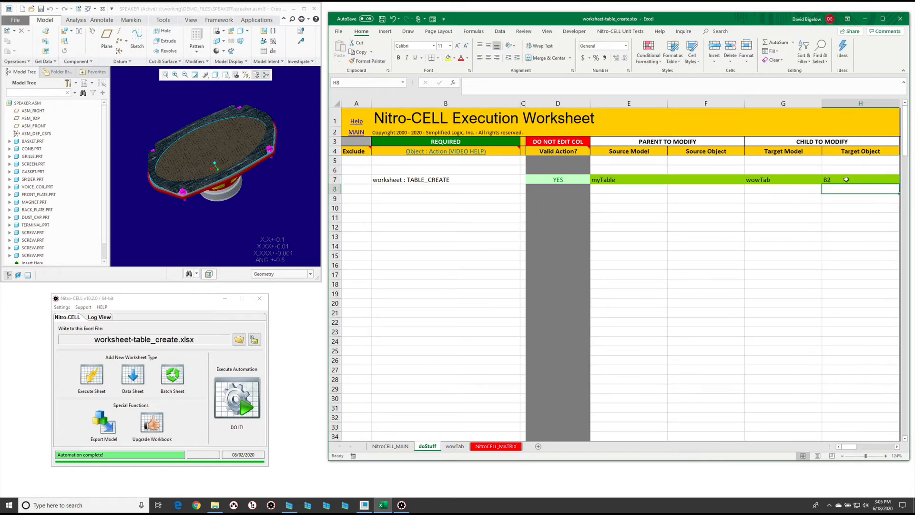
pyautogui.click(235, 405)
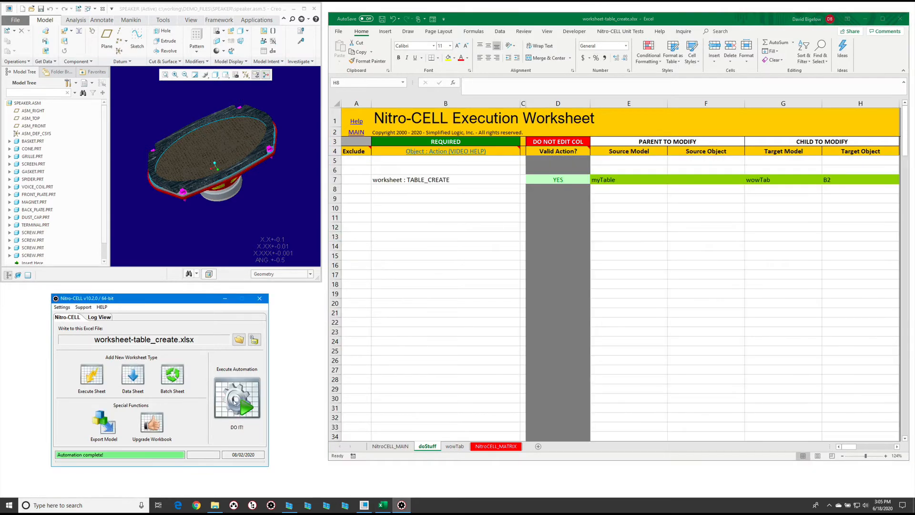
pyautogui.click(453, 448)
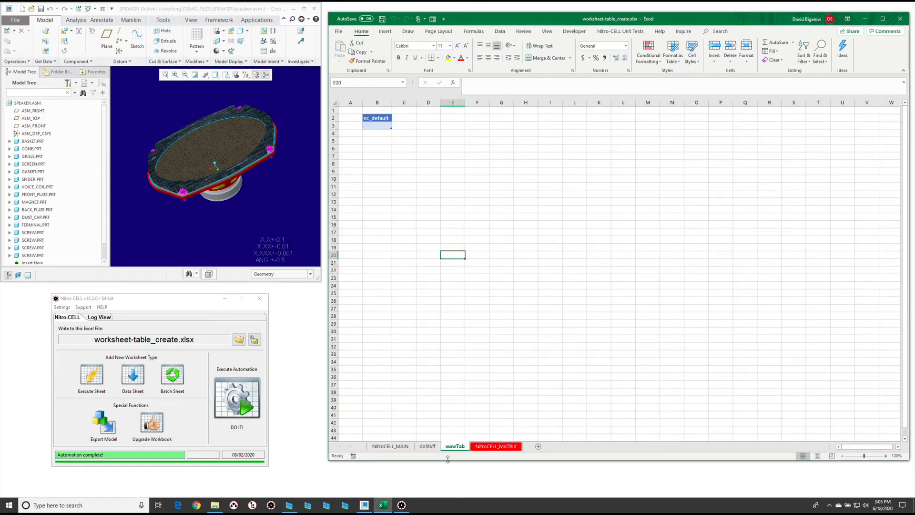
# - On doStuff, change the TABLE_CREATE target cell address to G6 and execute the automation again
pyautogui.click(427, 447)
pyautogui.click(843, 179)
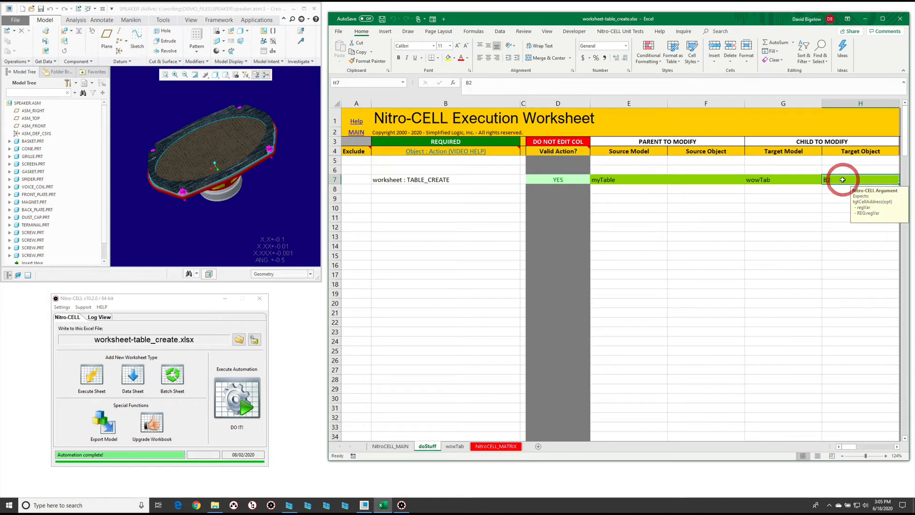
pyautogui.write('G6')
pyautogui.press('Return')
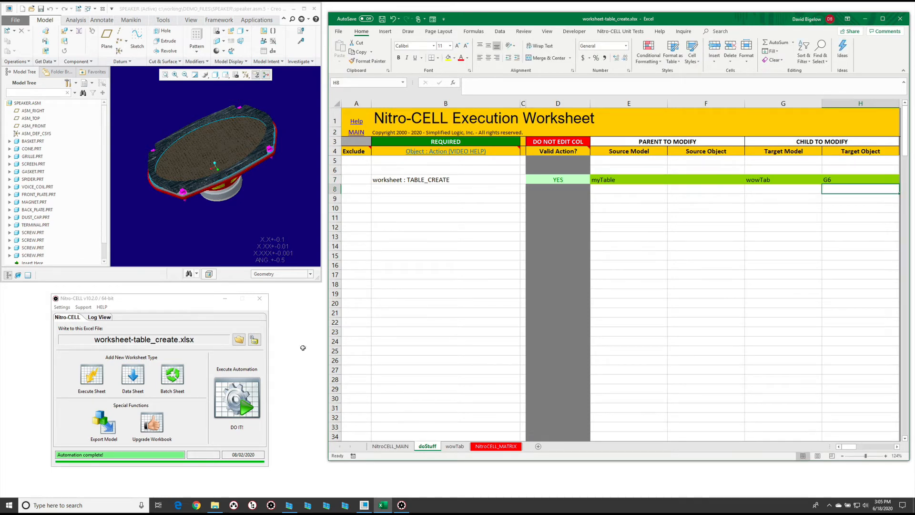
pyautogui.click(239, 395)
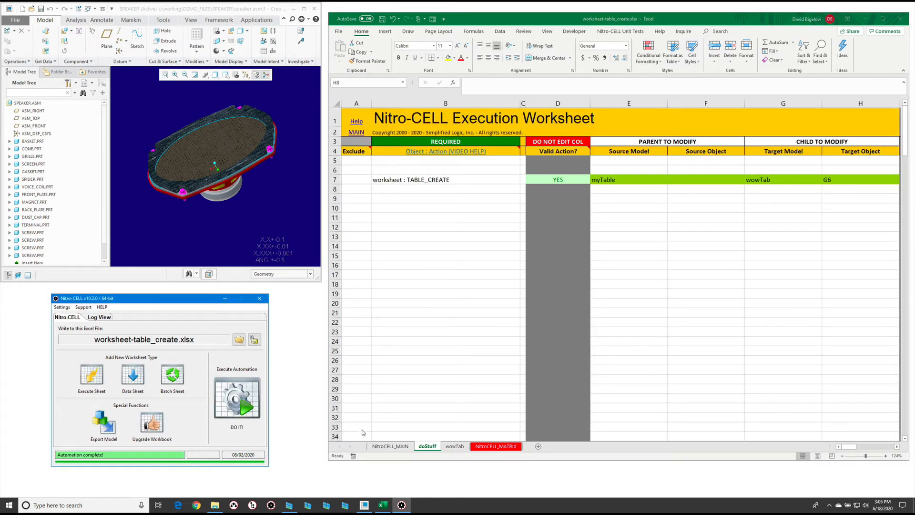
# - On the wowTab sheet, move the existing table from B2 so its header sits in cell H10
pyautogui.click(451, 447)
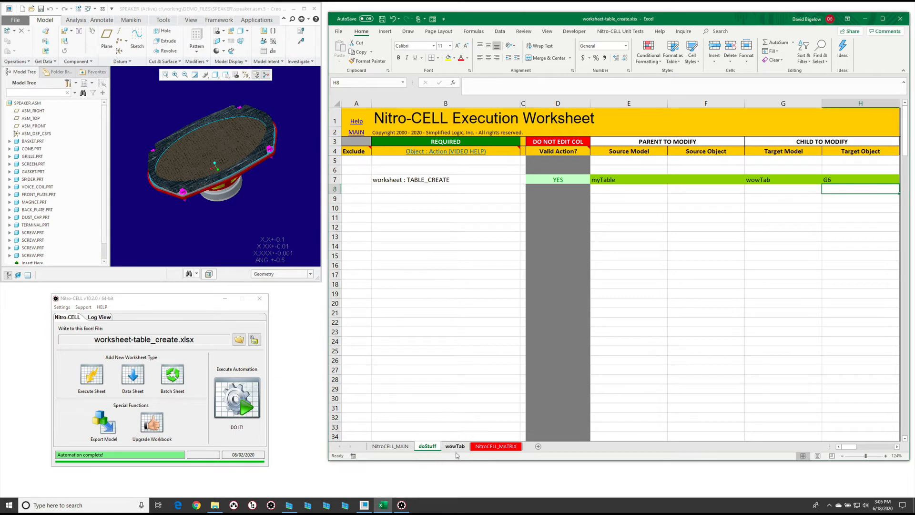
pyautogui.click(456, 446)
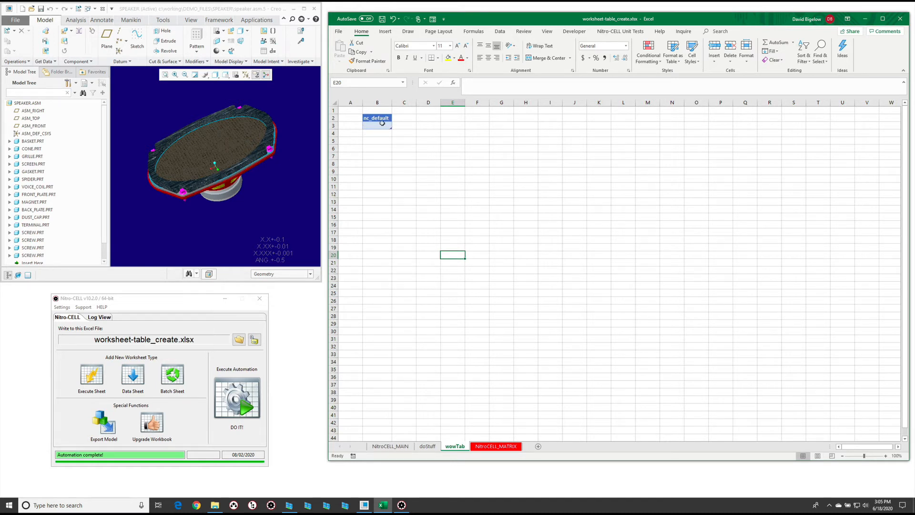
pyautogui.moveTo(382, 119); pyautogui.dragTo(524, 176)
pyautogui.click(419, 179)
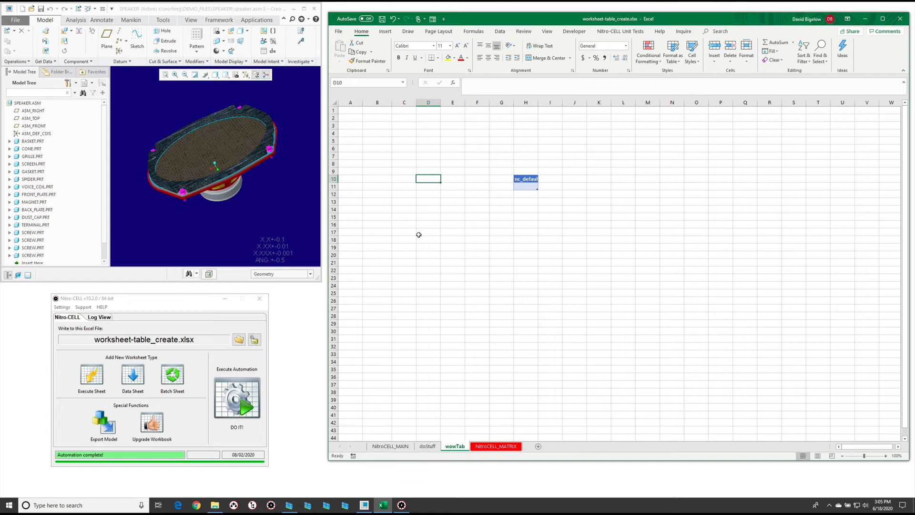
# - Clear the target cell address of the TABLE_CREATE row on the doStuff sheet
pyautogui.click(426, 446)
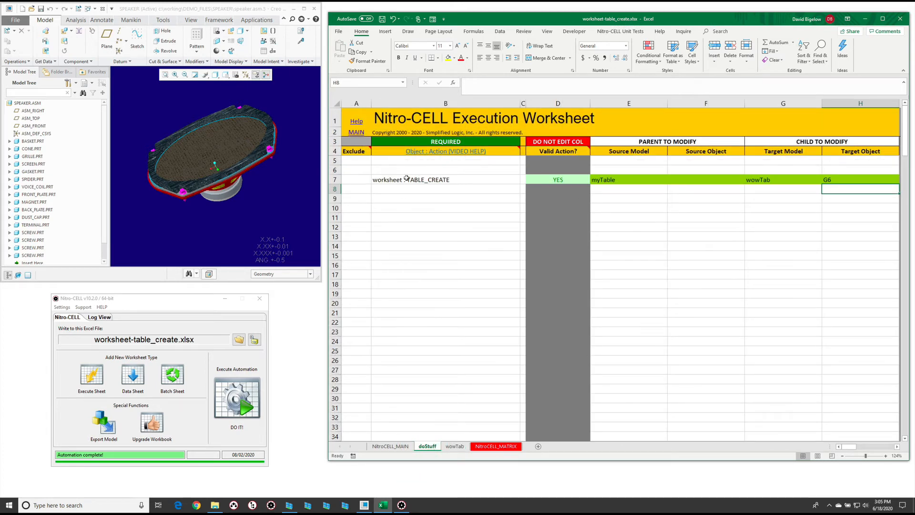
pyautogui.click(843, 180)
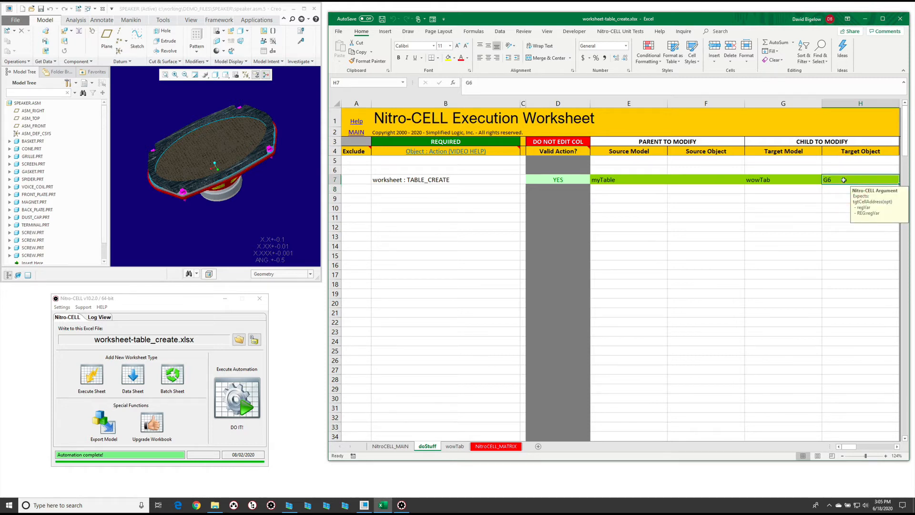
pyautogui.press('BackSpace')
pyautogui.press('Return')
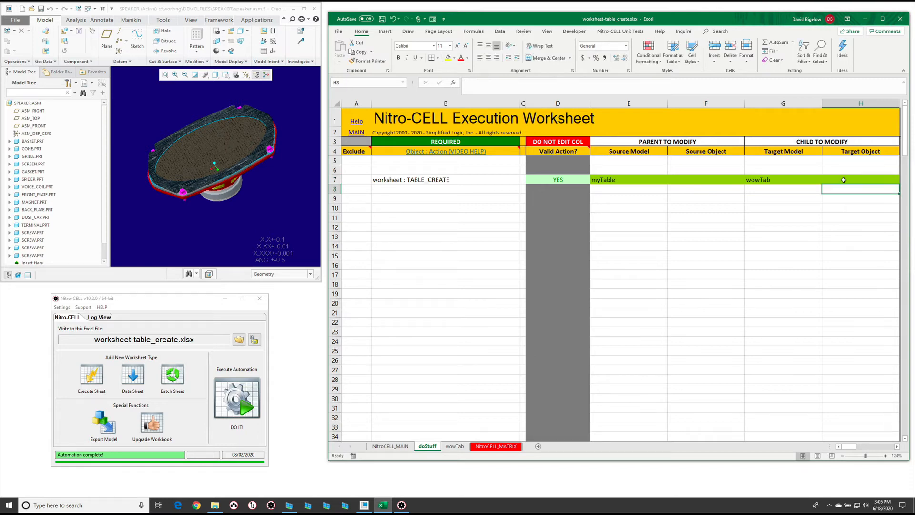
# - Delete the wowTab worksheet together with its table
pyautogui.click(446, 448)
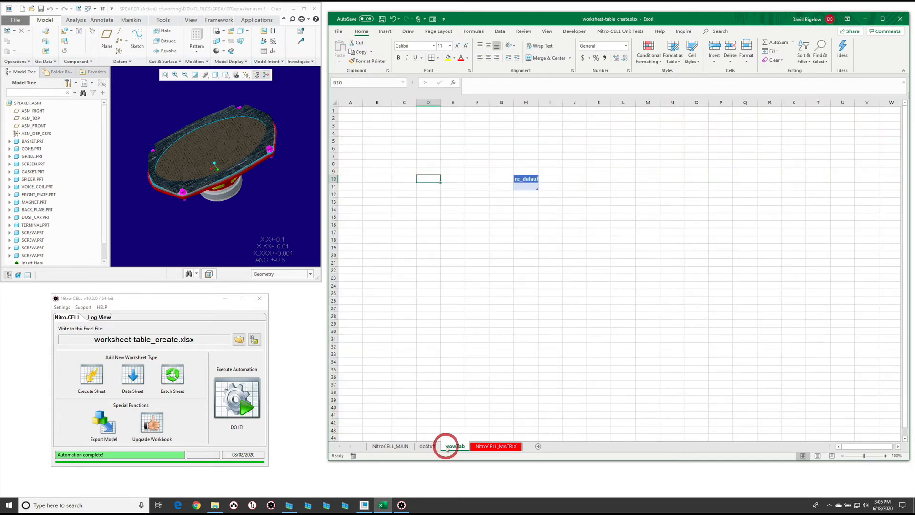
pyautogui.rightClick(446, 448)
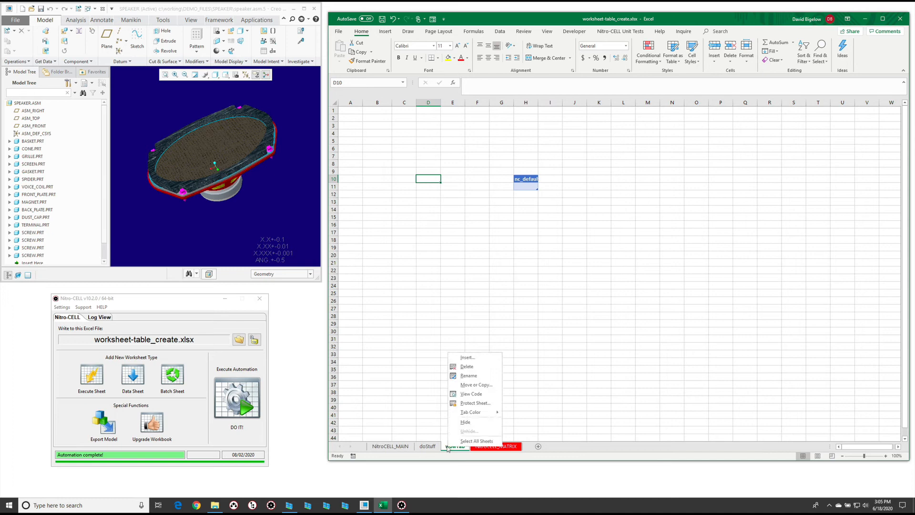
pyautogui.click(471, 372)
pyautogui.click(445, 275)
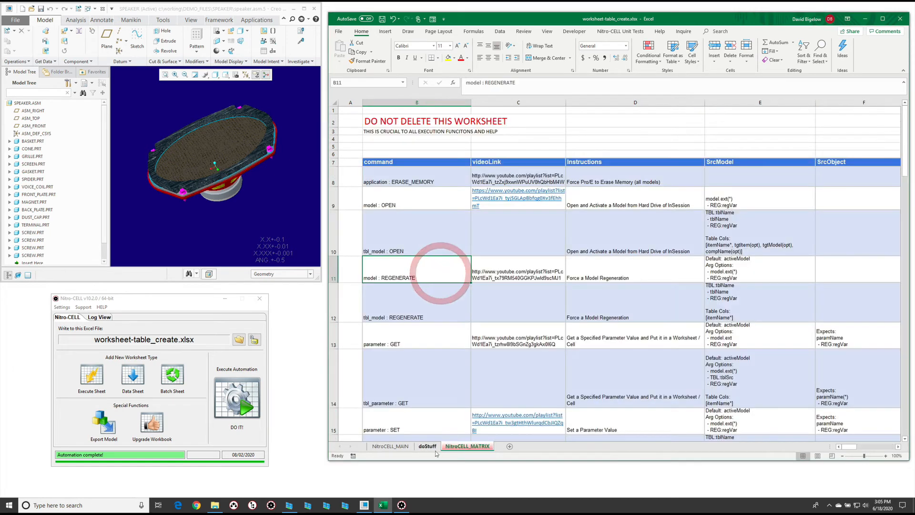
# - On the doStuff sheet, enter the tbl_parameter : GET command in cell B9, two rows below TABLE_CREATE
pyautogui.click(427, 446)
pyautogui.click(425, 198)
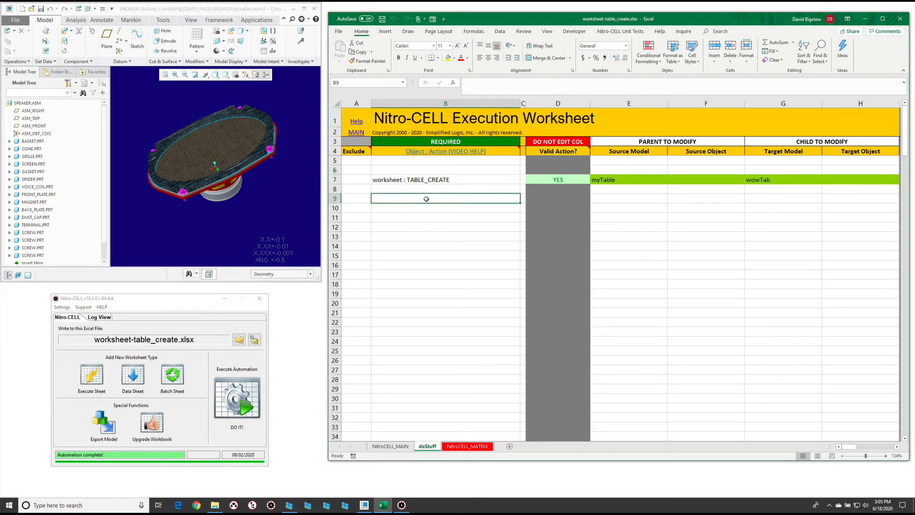
pyautogui.write('=')
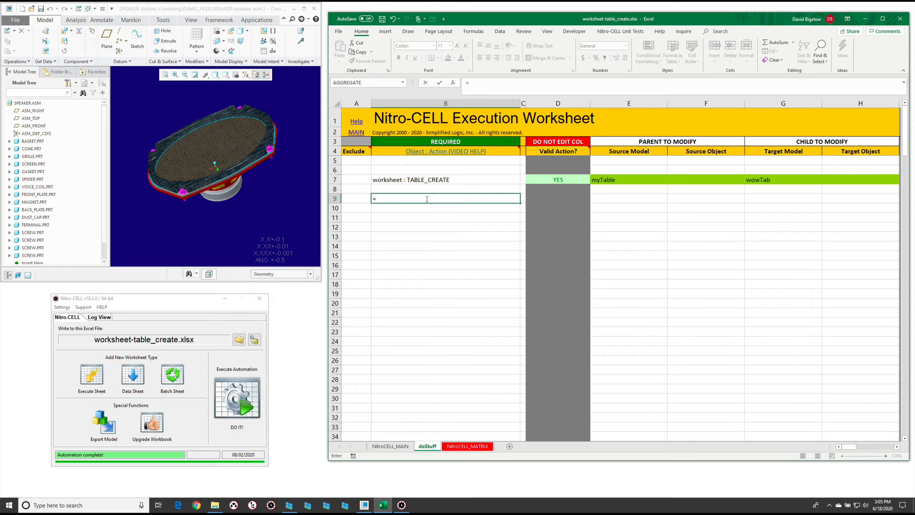
pyautogui.write('nc_command[get')
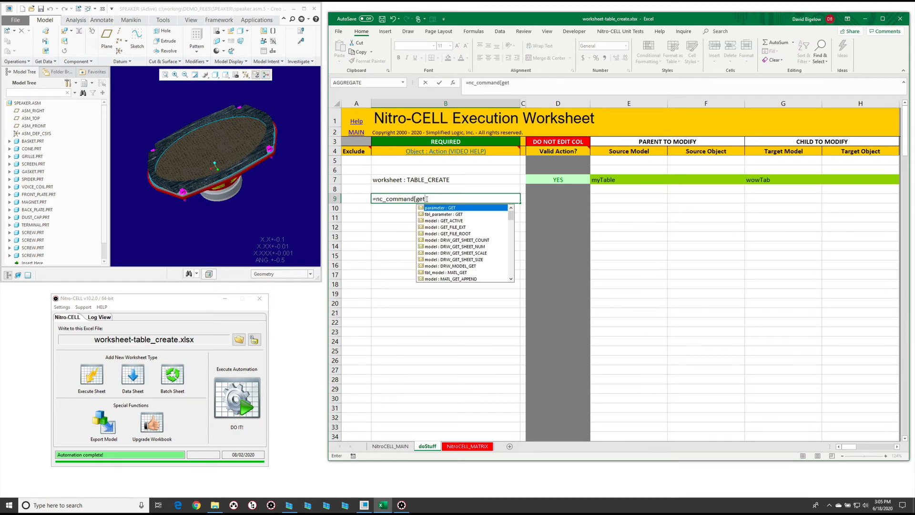
pyautogui.press('Down')
pyautogui.press('Tab')
pyautogui.press('Return')
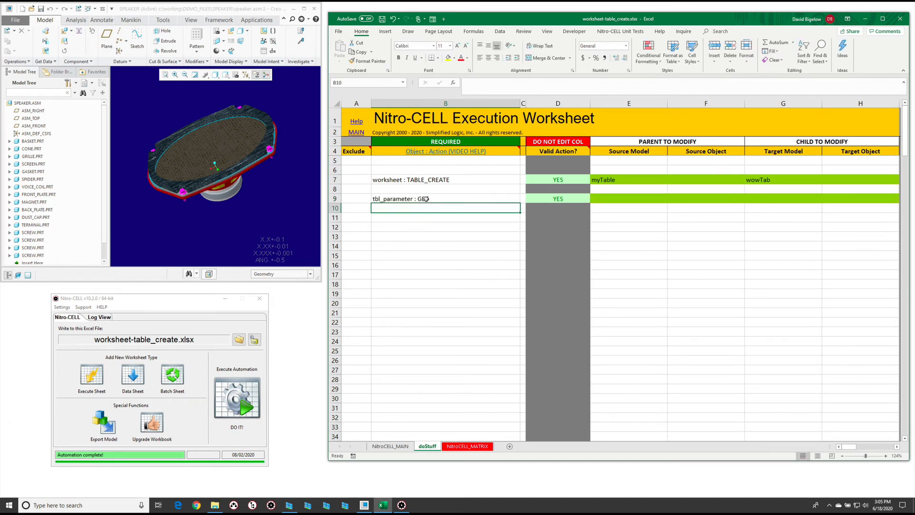
# - Set the tbl_parameter : GET row's source model to *.prt, source object to *, and target object to myTable
pyautogui.click(615, 196)
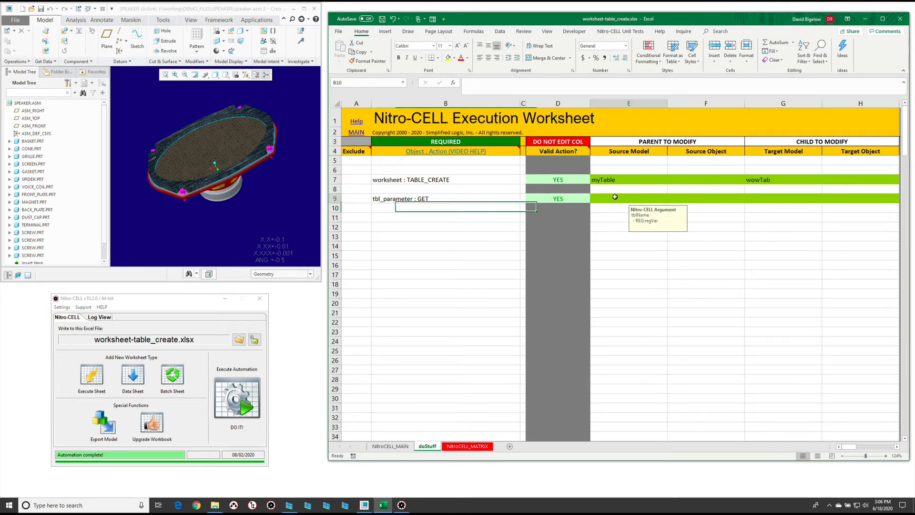
pyautogui.write('*.prt')
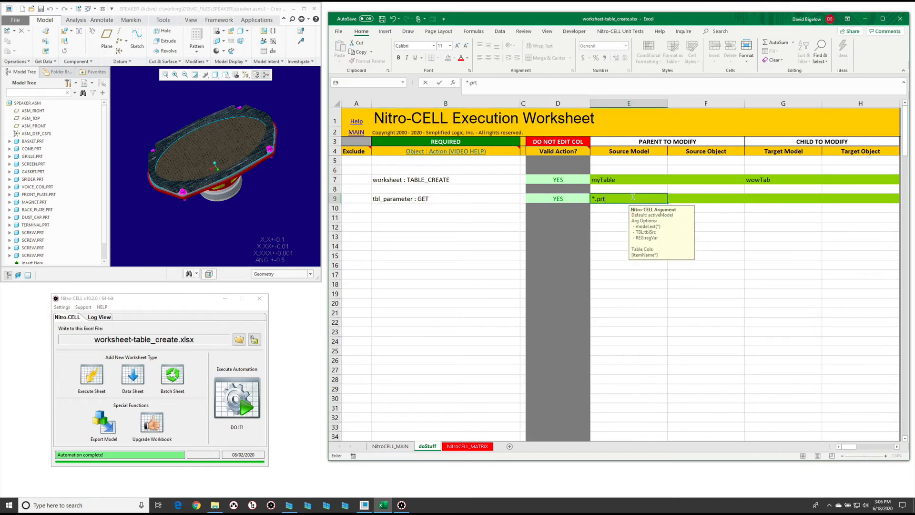
pyautogui.press('Tab')
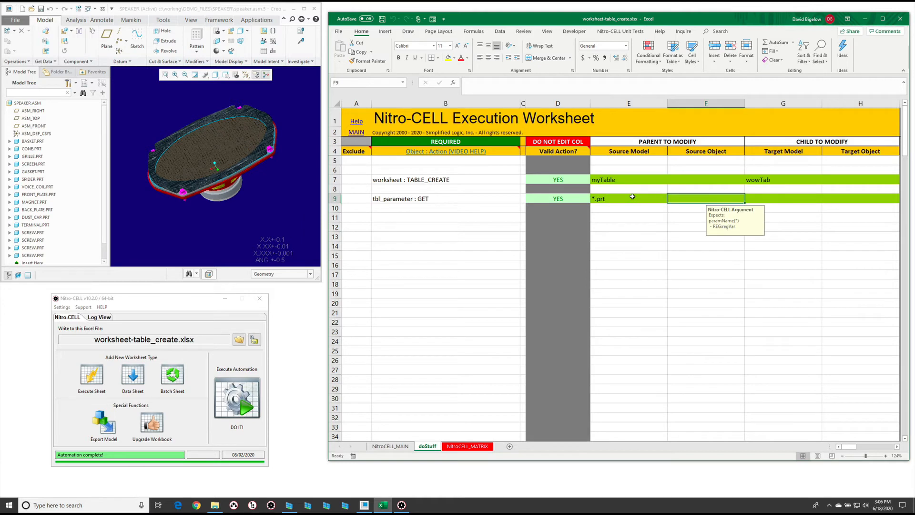
pyautogui.write('*')
pyautogui.press('Return')
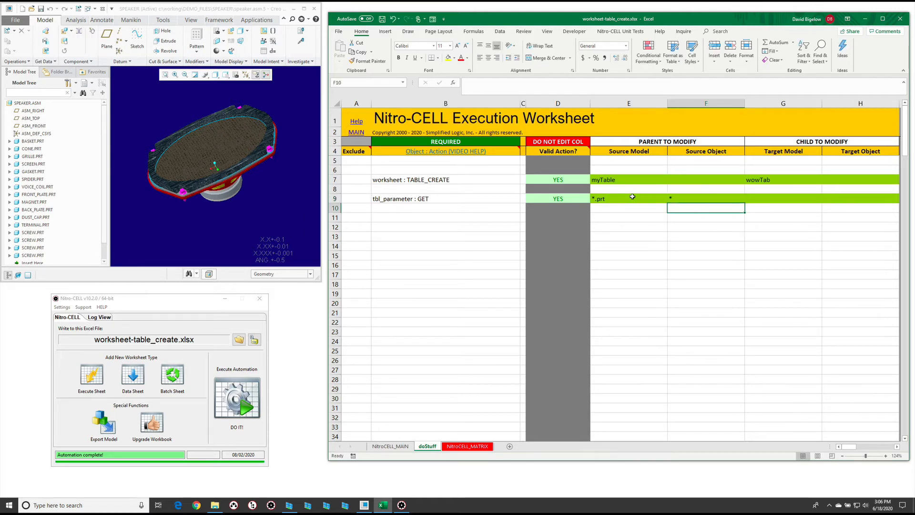
pyautogui.press('Up')
pyautogui.press('Right')
pyautogui.press('Right')
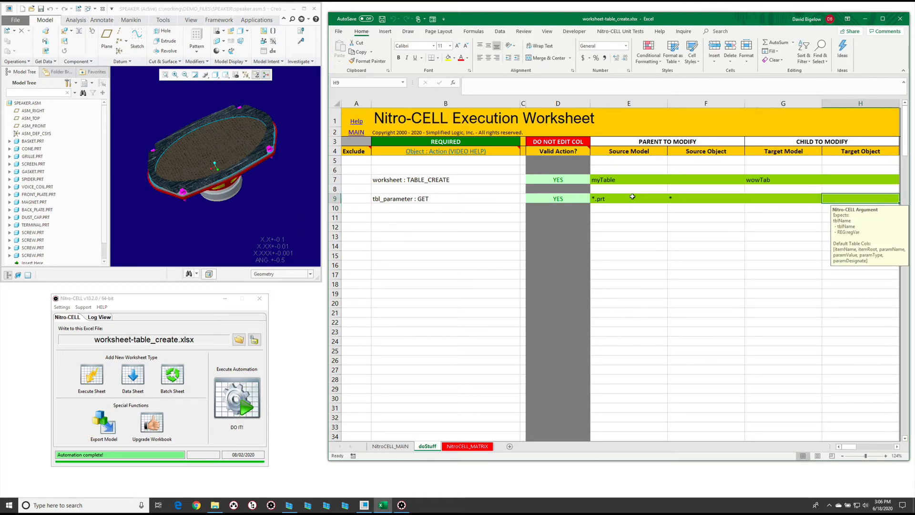
pyautogui.write('myTab')
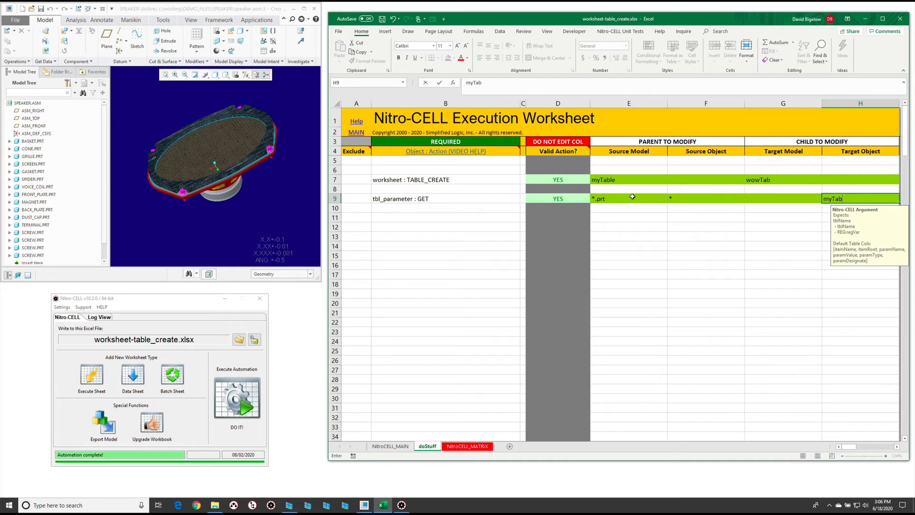
pyautogui.write('le')
pyautogui.press('Return')
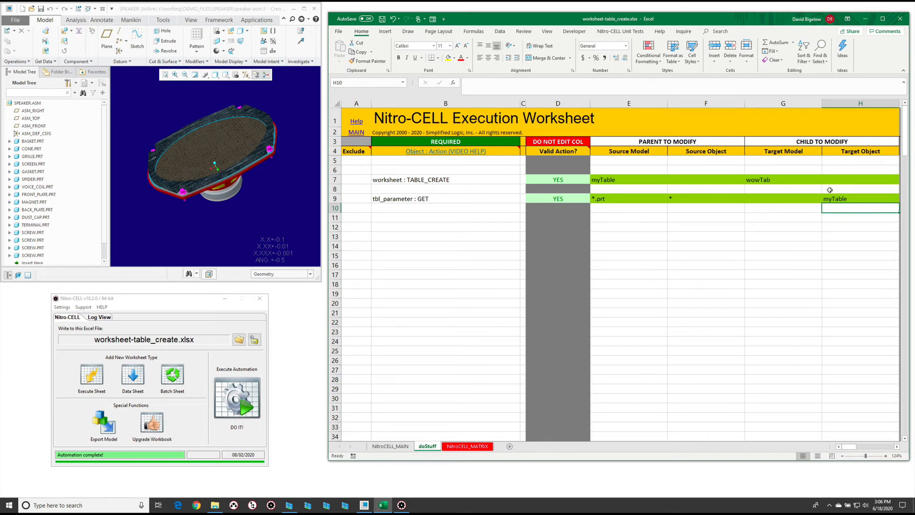
# - Execute the automation and autofit columns A through H on the generated wowTab sheet
pyautogui.click(247, 413)
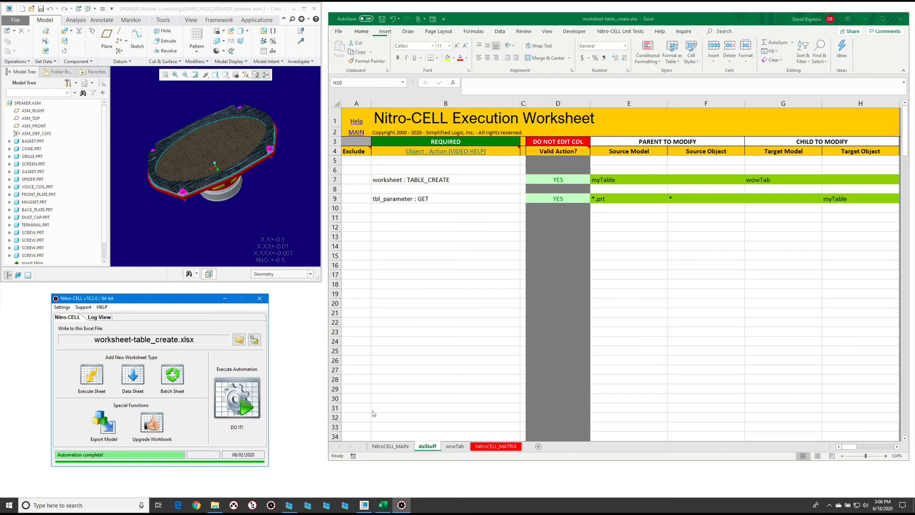
pyautogui.click(453, 446)
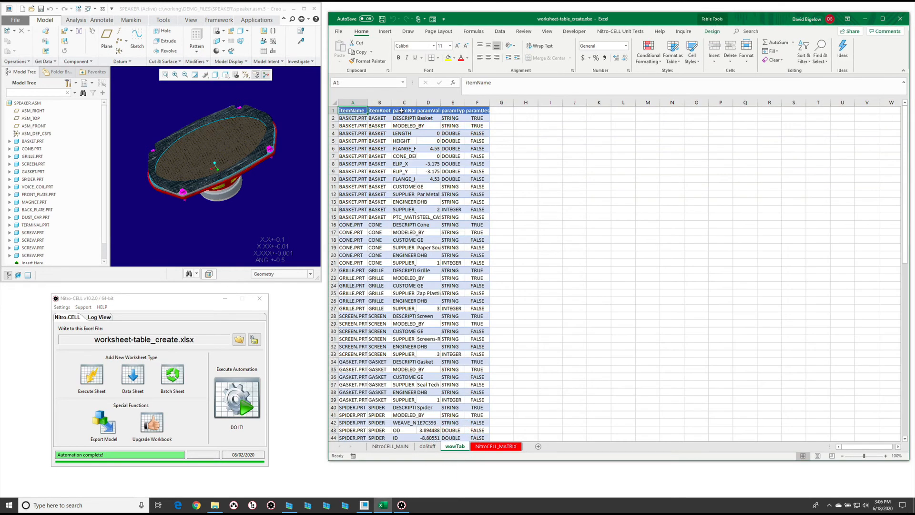
pyautogui.moveTo(353, 103); pyautogui.dragTo(526, 103)
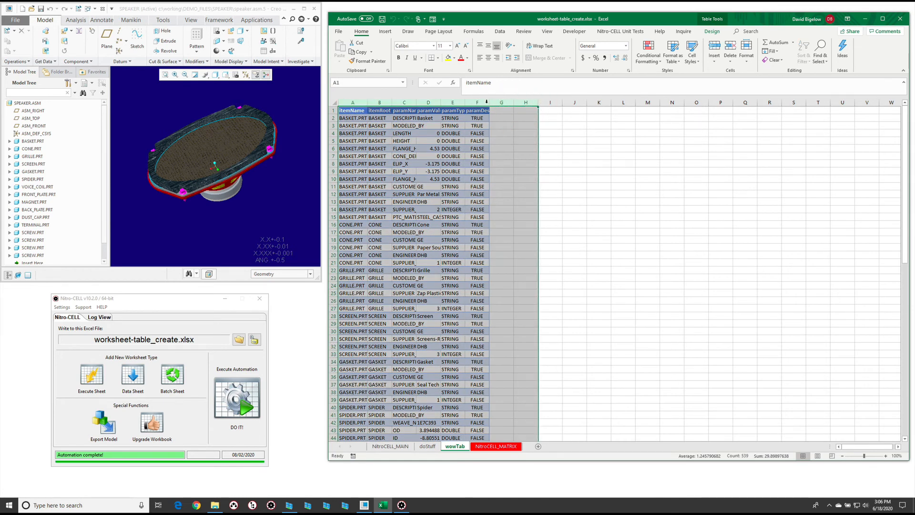
pyautogui.doubleClick(487, 104)
pyautogui.click(449, 209)
# - Replace the command in cell B9 of the doStuff sheet with tbl_application : GET_FILES
pyautogui.click(428, 447)
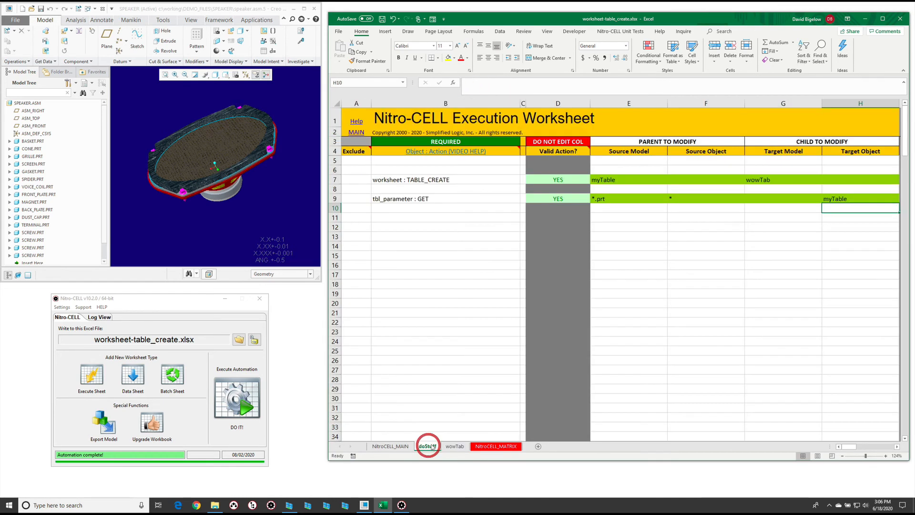
pyautogui.click(484, 198)
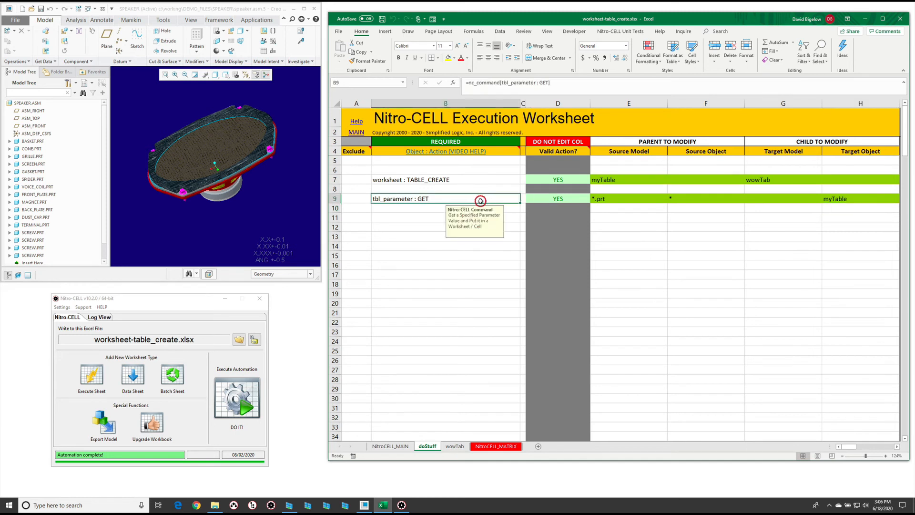
pyautogui.write('=nc_command')
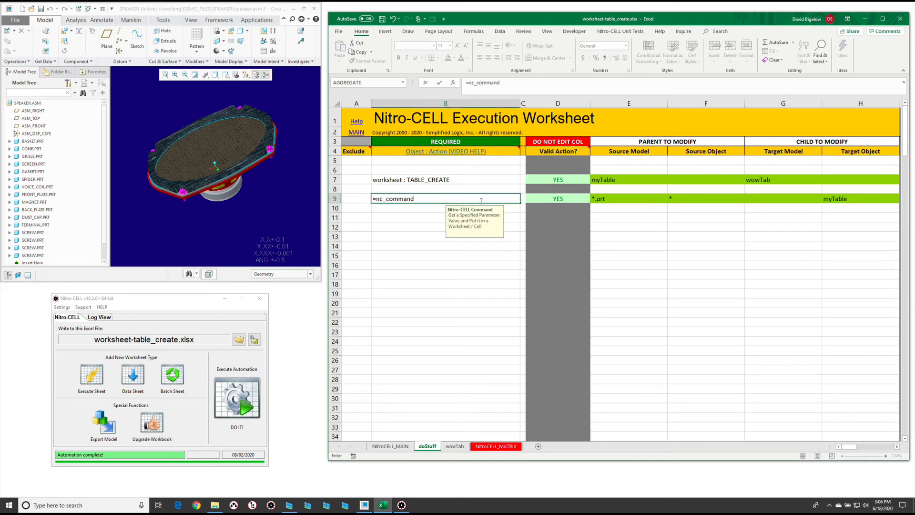
pyautogui.write('[get_fiole')
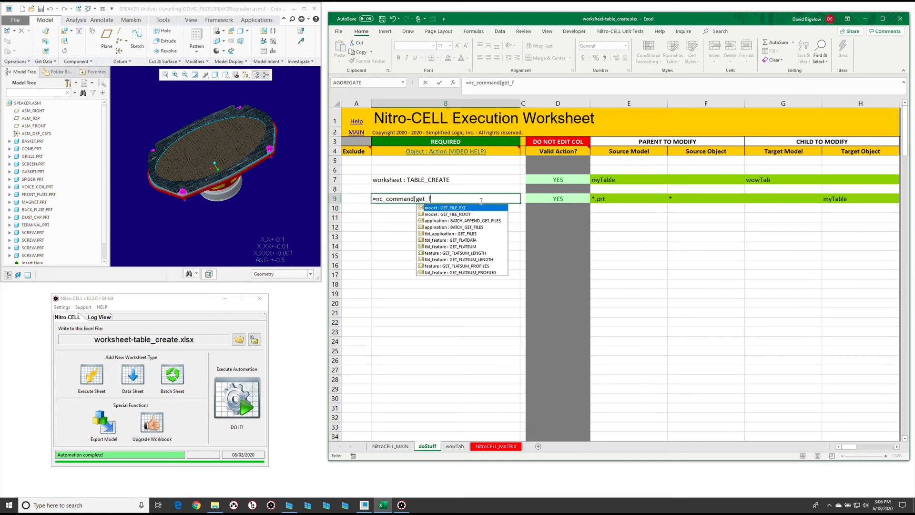
pyautogui.press('BackSpace')
pyautogui.write('le')
pyautogui.press('Down')
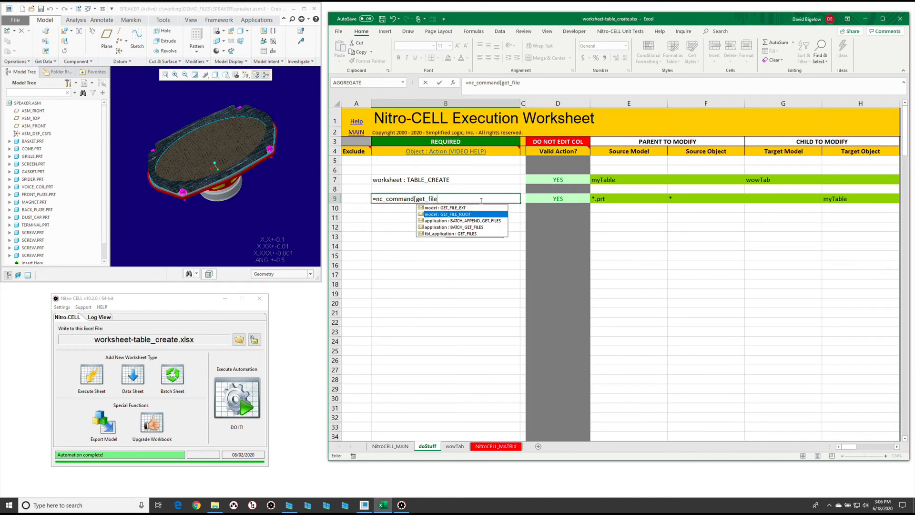
pyautogui.press('Down')
pyautogui.press('Down')
pyautogui.press('Tab')
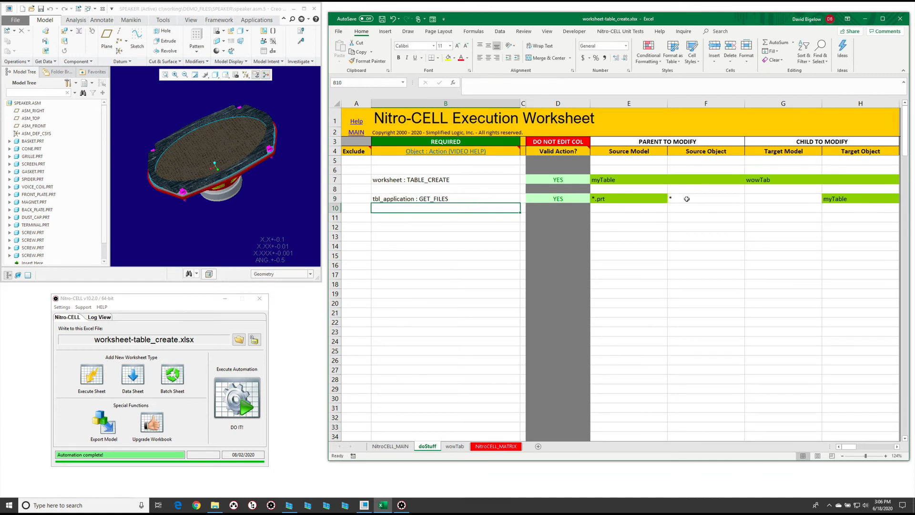
# - Clear the source object of the GET_FILES row and execute the automation again with the wowTab sheet open
pyautogui.click(687, 199)
pyautogui.press('BackSpace')
pyautogui.press('Return')
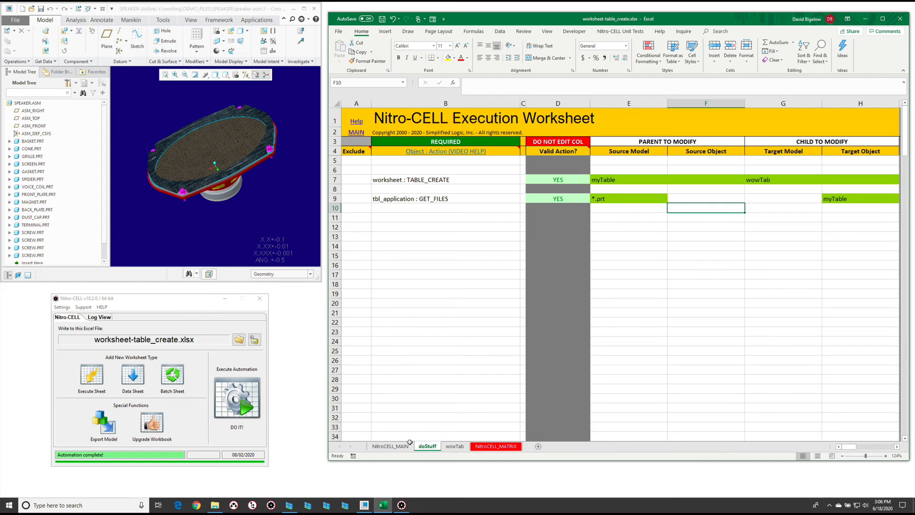
pyautogui.click(456, 446)
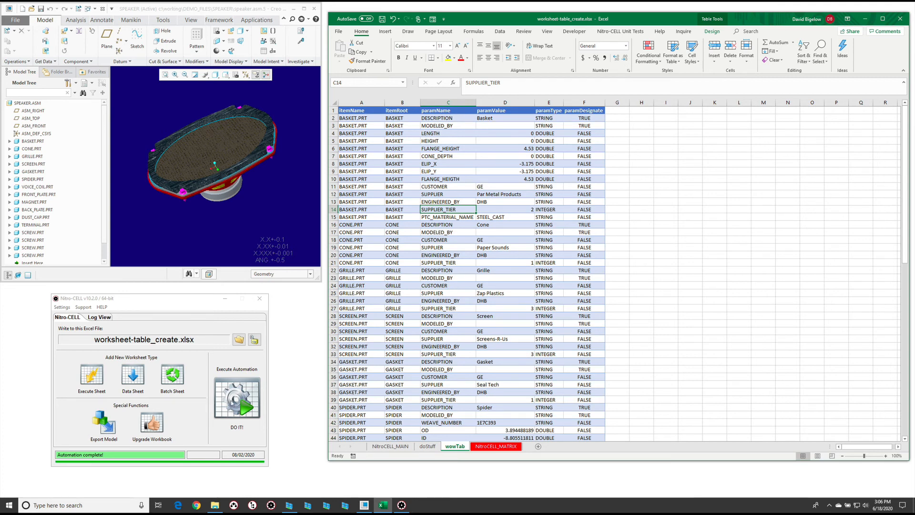
pyautogui.click(237, 399)
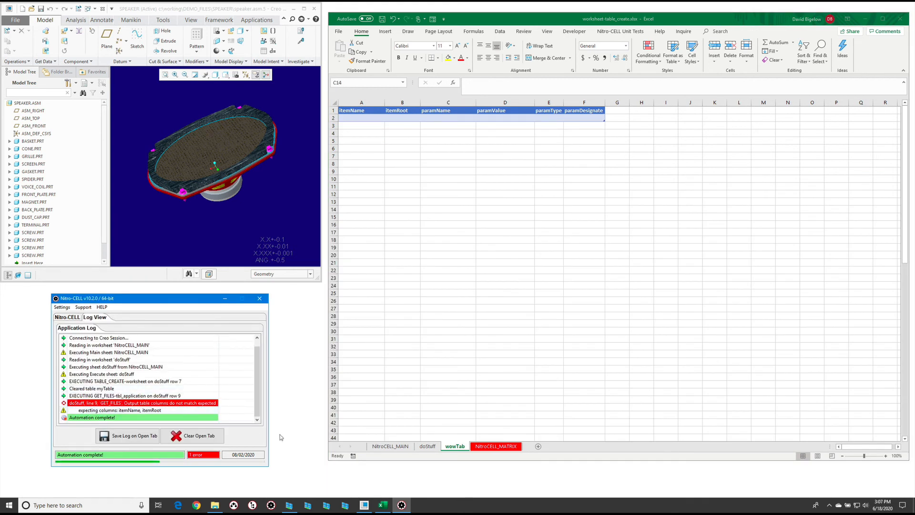
# - Delete columns A through F, holding the old parameter table, from the wowTab sheet
pyautogui.click(431, 453)
pyautogui.click(428, 446)
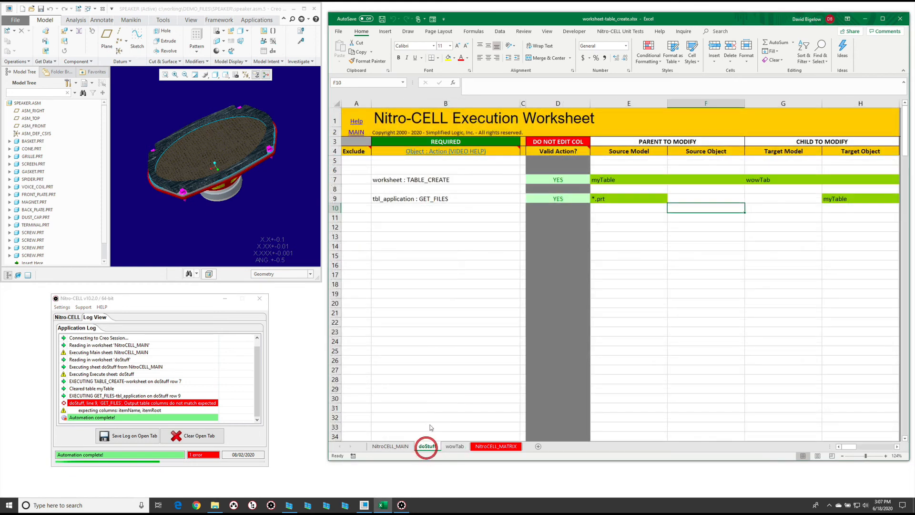
pyautogui.click(451, 448)
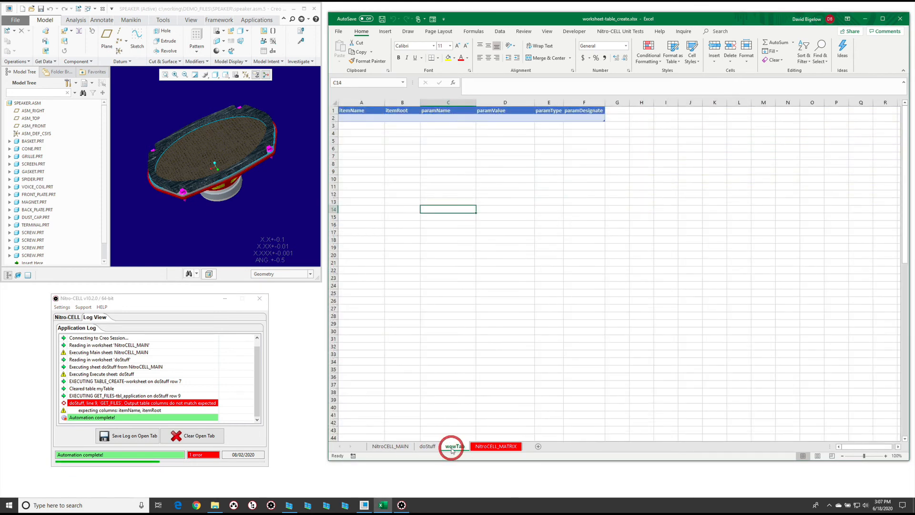
pyautogui.moveTo(365, 102); pyautogui.dragTo(592, 102)
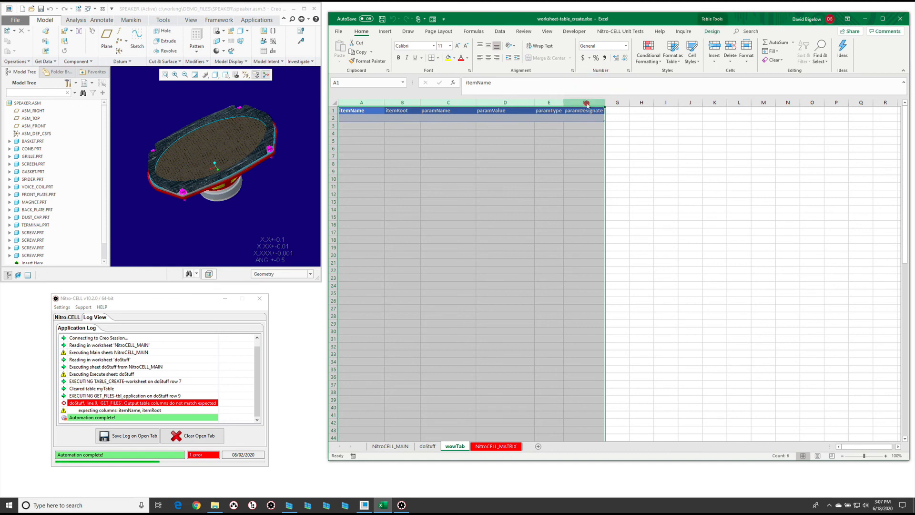
pyautogui.rightClick(591, 102)
pyautogui.click(615, 166)
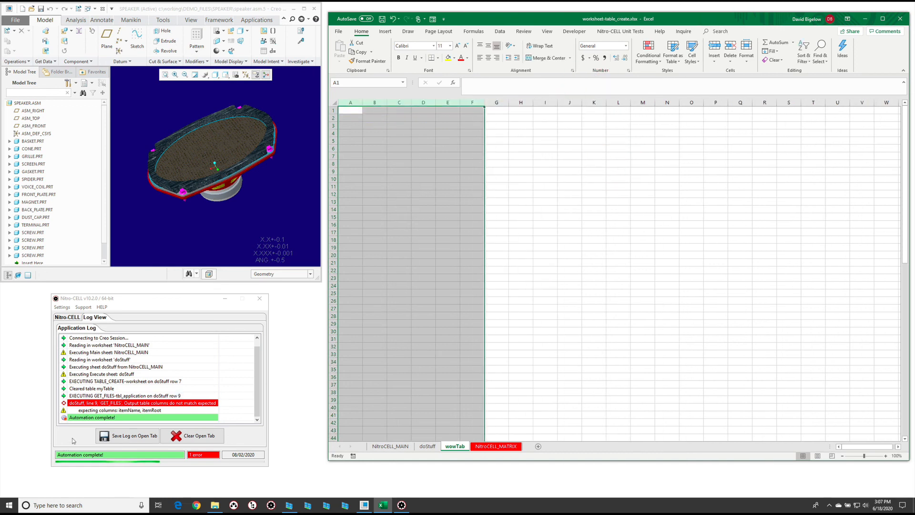
# - Return from the application log to the main Nitro-CELL view and execute the automation again
pyautogui.click(72, 435)
pyautogui.click(78, 316)
pyautogui.click(239, 395)
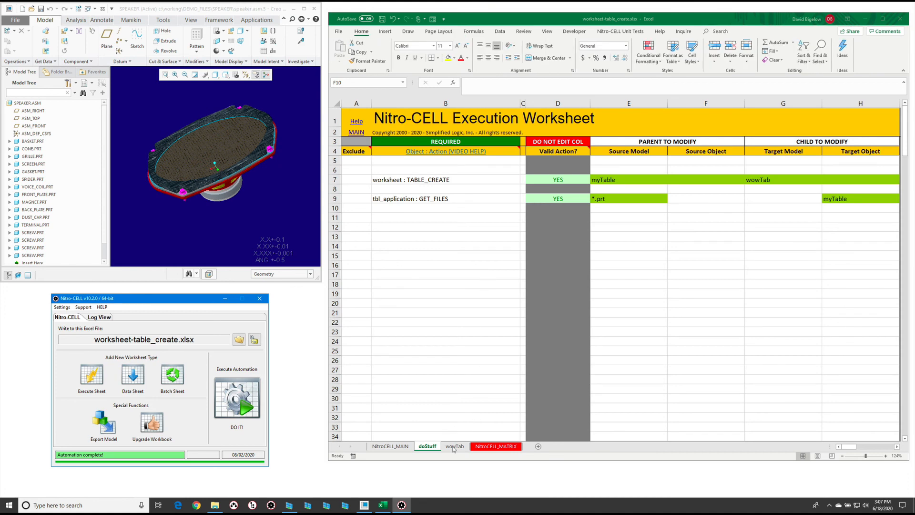
# - Open the wowTab sheet and autofit columns A and B of the regenerated file table
pyautogui.click(454, 446)
pyautogui.click(405, 140)
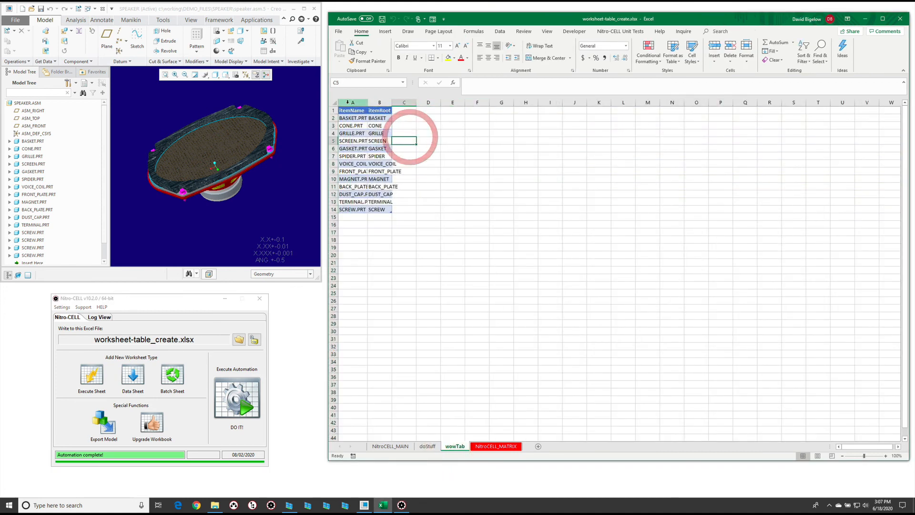
pyautogui.moveTo(353, 102); pyautogui.dragTo(379, 102)
pyautogui.doubleClick(392, 102)
pyautogui.click(491, 157)
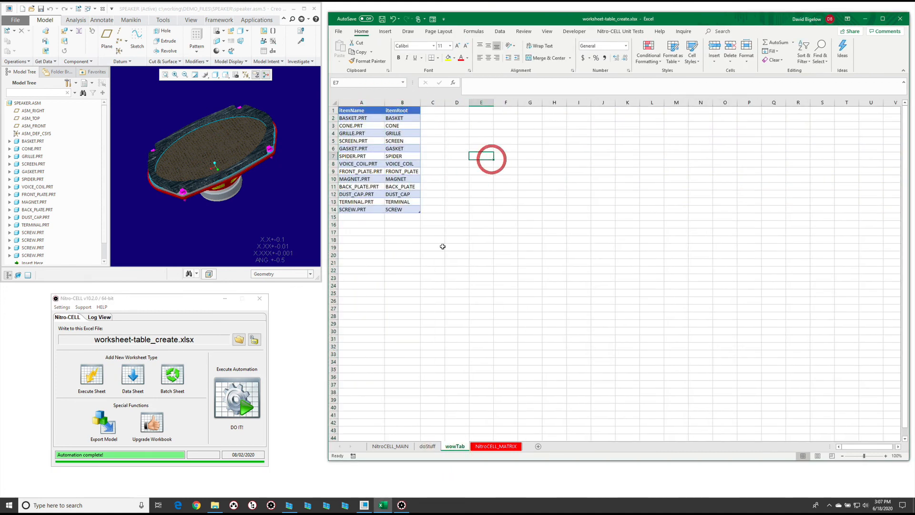